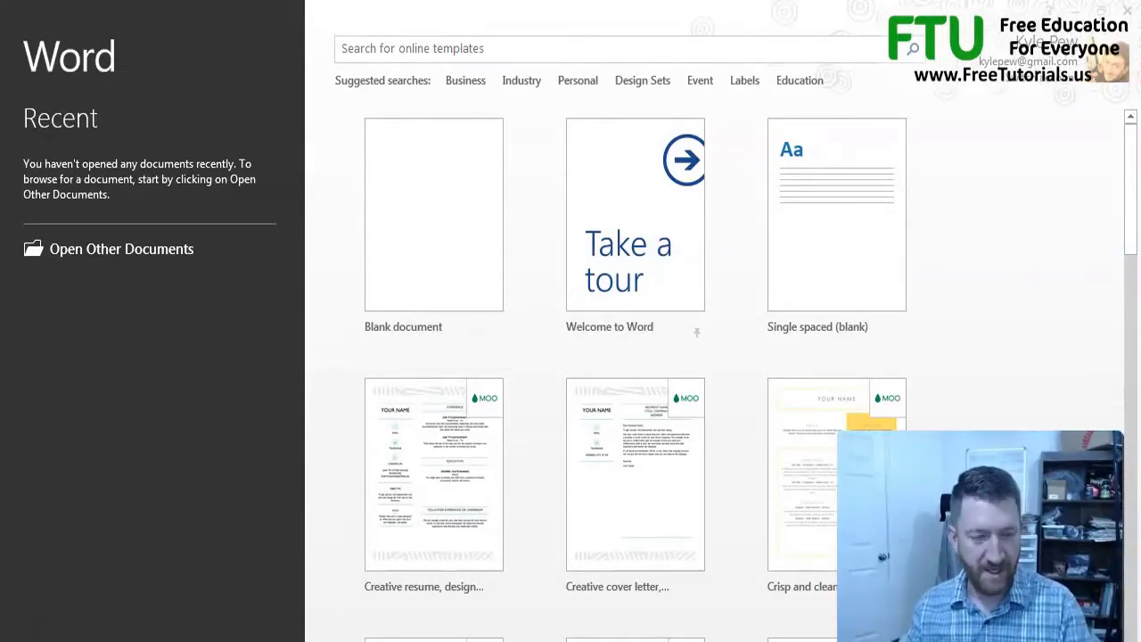
Pick the Blank document template on Word's start screen
{"action": "left_click_drag", "start_coordinate": [7, 33], "coordinate": [254, 335]}
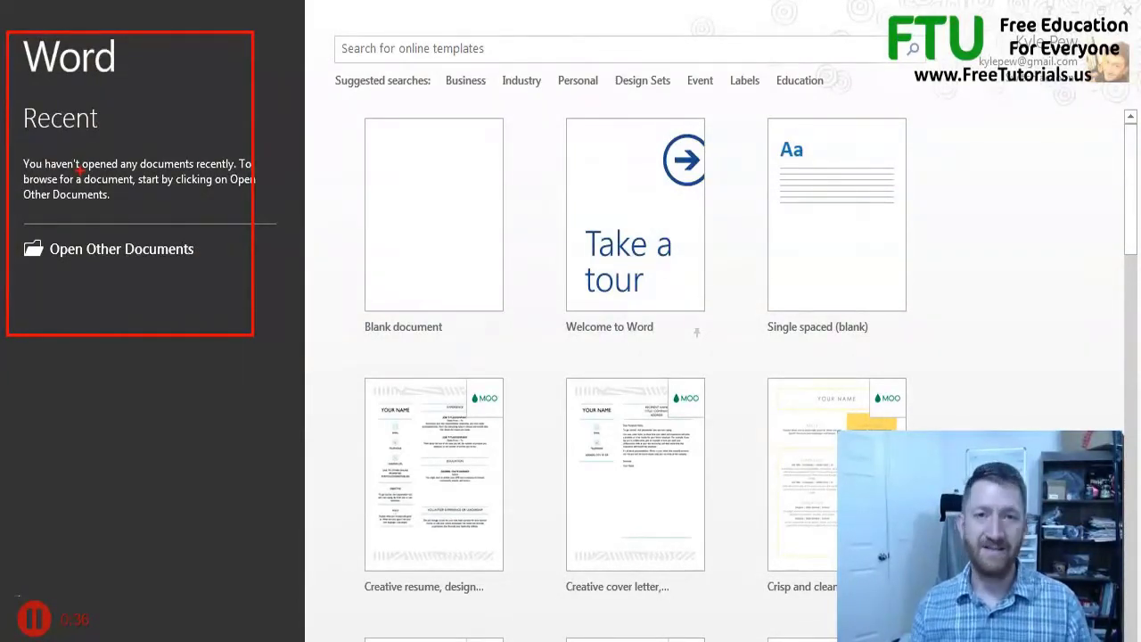
{"action": "left_click", "coordinate": [360, 114]}
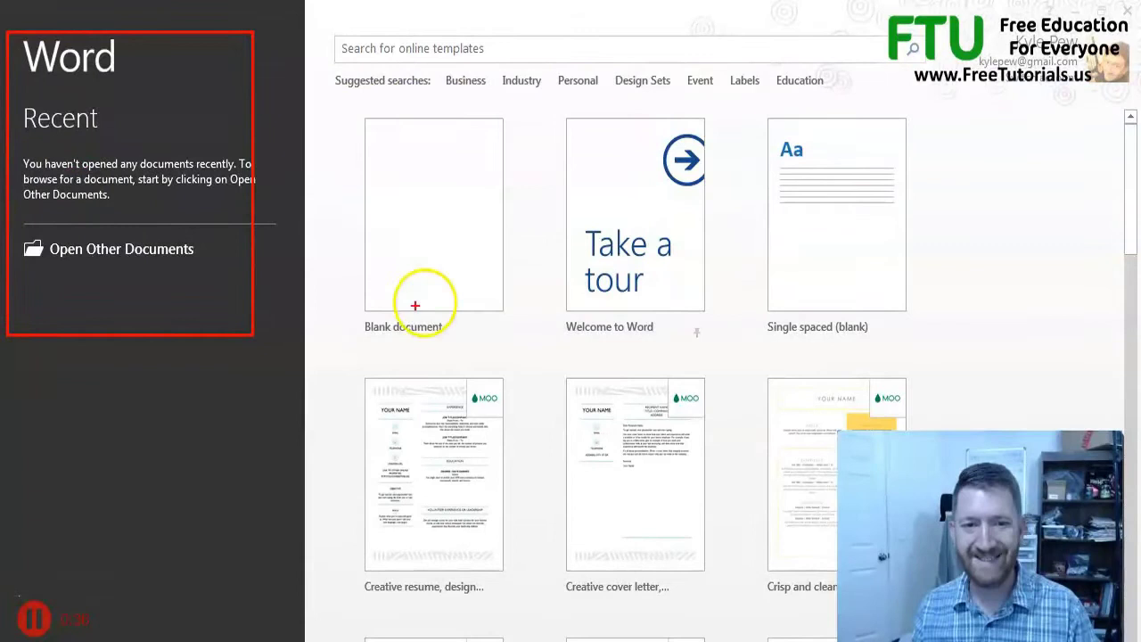
{"action": "mouse_move", "coordinate": [347, 349]}
{"action": "left_mouse_down"}
{"action": "mouse_move", "coordinate": [472, 420]}
{"action": "mouse_move", "coordinate": [835, 555]}
{"action": "mouse_move", "coordinate": [758, 571]}
{"action": "mouse_move", "coordinate": [827, 641]}
{"action": "left_mouse_up"}
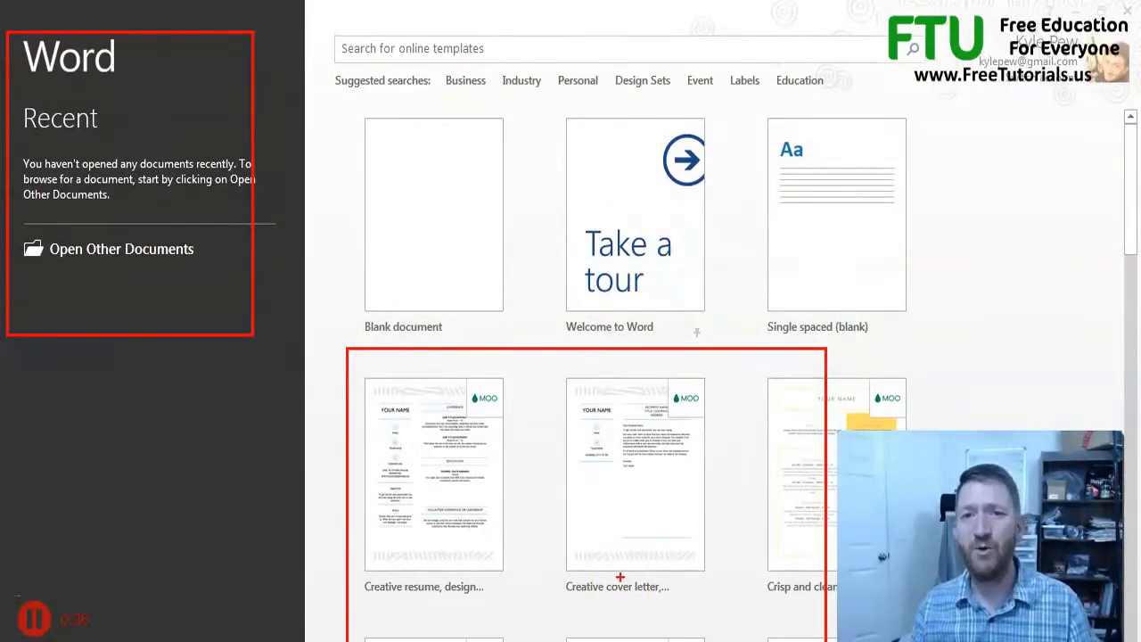
{"action": "mouse_move", "coordinate": [334, 34]}
{"action": "left_mouse_down"}
{"action": "mouse_move", "coordinate": [936, 79]}
{"action": "mouse_move", "coordinate": [941, 107]}
{"action": "left_mouse_up"}
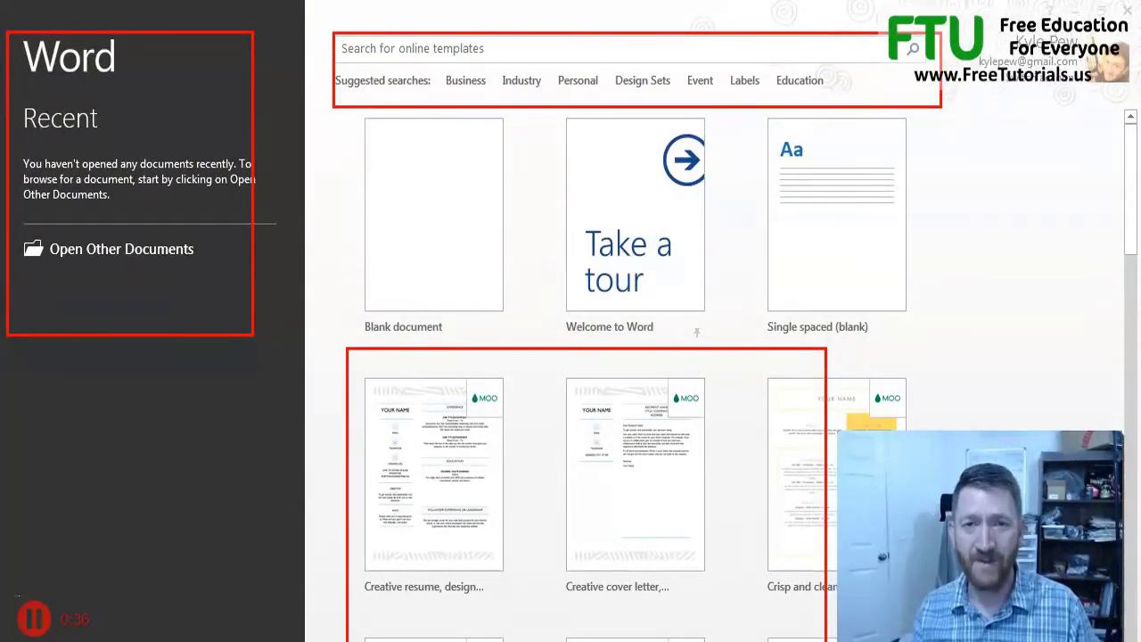
{"action": "left_click_drag", "start_coordinate": [393, 224], "coordinate": [287, 190]}
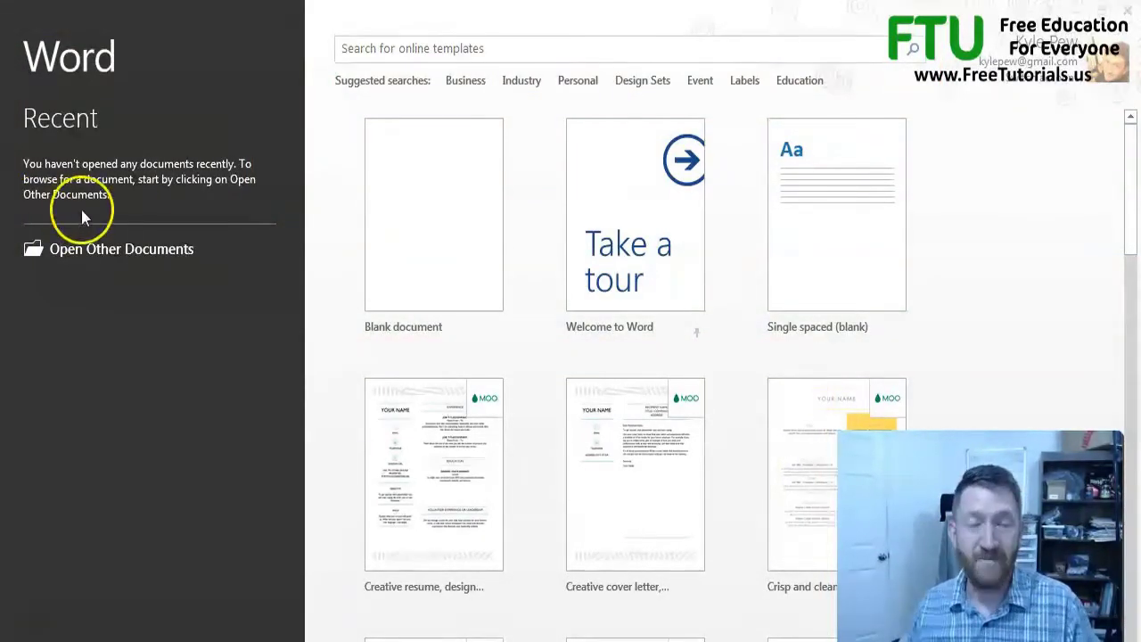
{"action": "left_click", "coordinate": [417, 202]}
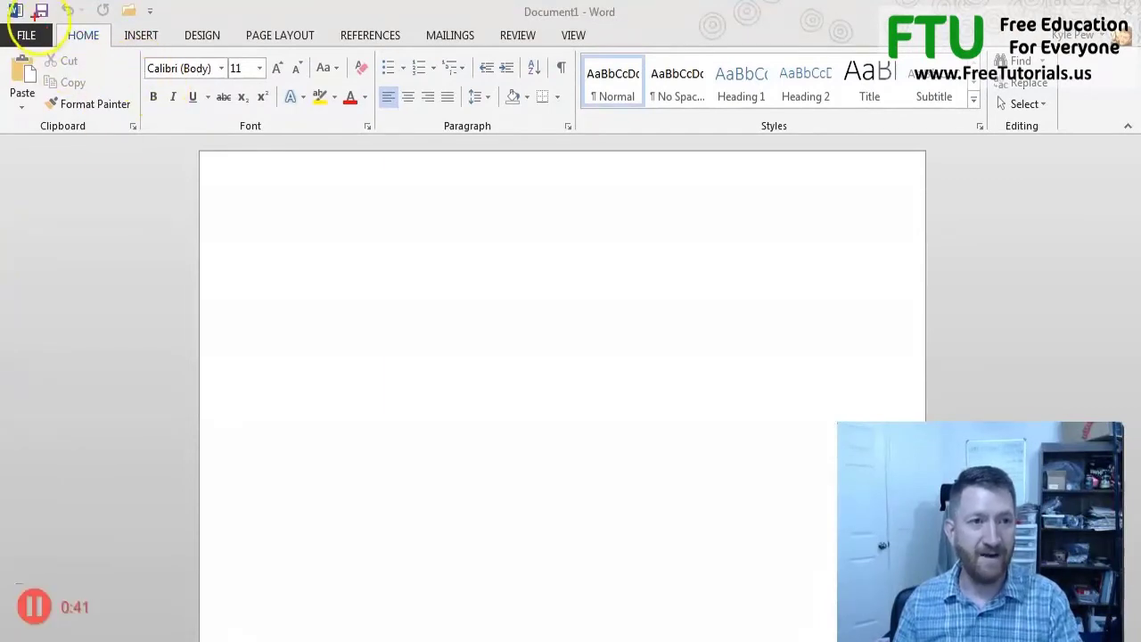
{"action": "left_click_drag", "start_coordinate": [2, 1], "coordinate": [162, 20]}
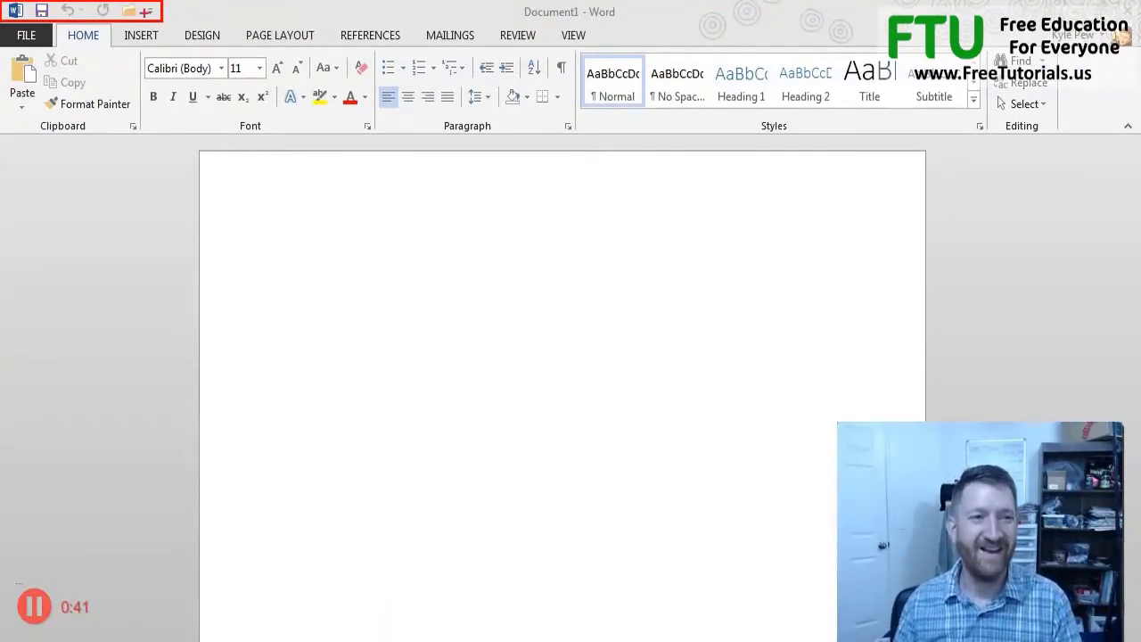
{"action": "mouse_move", "coordinate": [2, 25]}
{"action": "left_mouse_down"}
{"action": "mouse_move", "coordinate": [37, 64]}
{"action": "mouse_move", "coordinate": [861, 152]}
{"action": "mouse_move", "coordinate": [1114, 156]}
{"action": "left_mouse_up"}
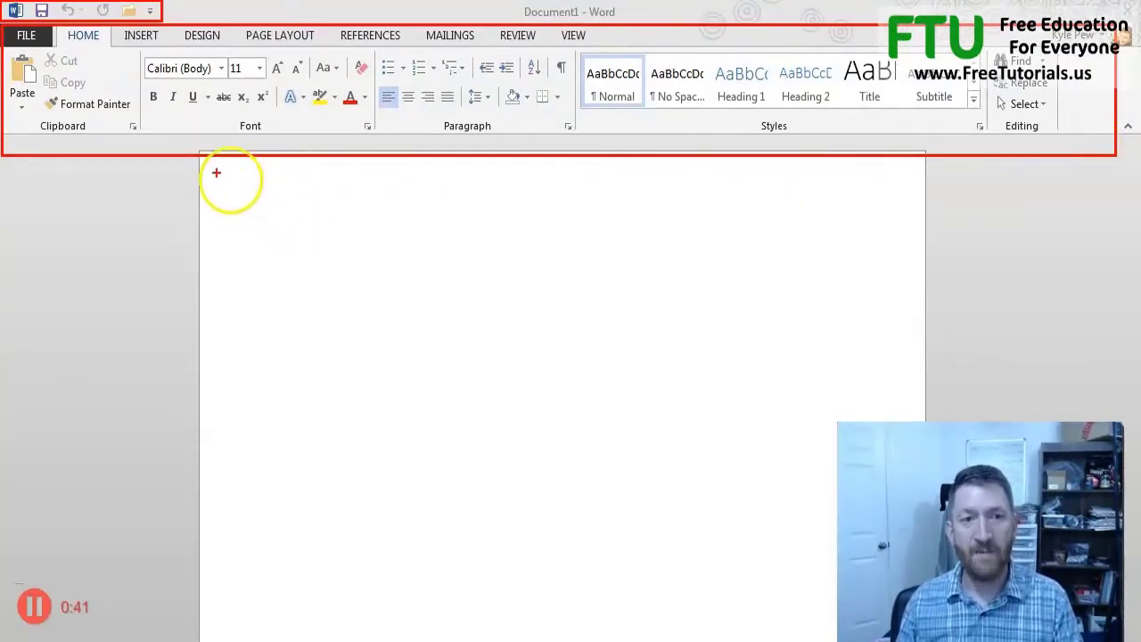
{"action": "left_click_drag", "start_coordinate": [189, 139], "coordinate": [698, 483]}
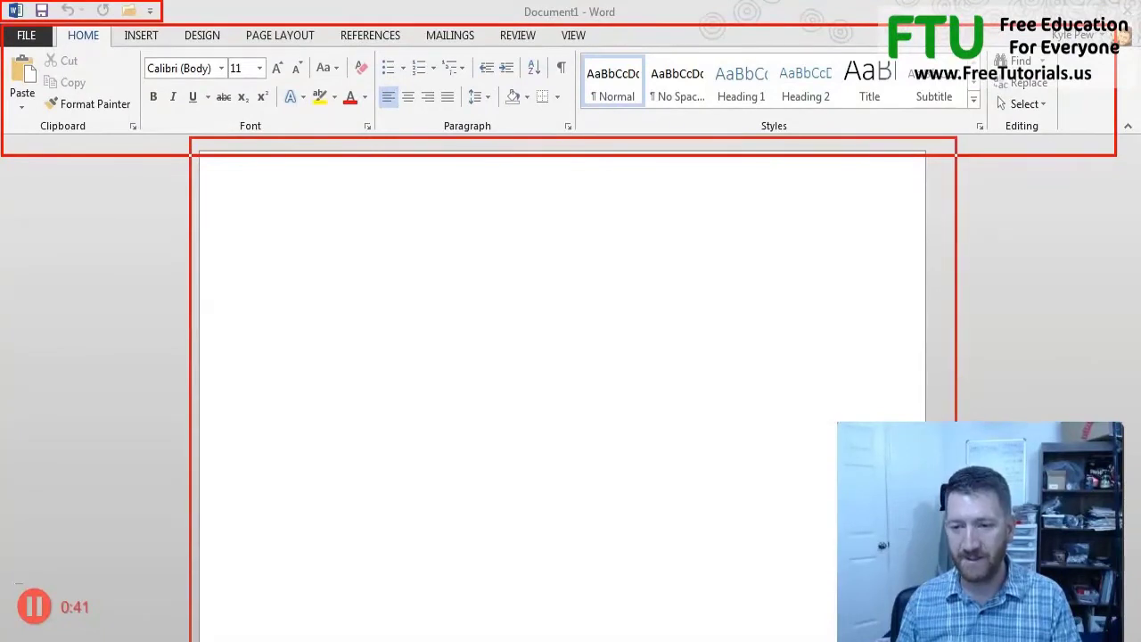
{"action": "mouse_move", "coordinate": [957, 641]}
{"action": "left_mouse_down"}
{"action": "mouse_move", "coordinate": [956, 403]}
{"action": "mouse_move", "coordinate": [800, 614]}
{"action": "left_mouse_up"}
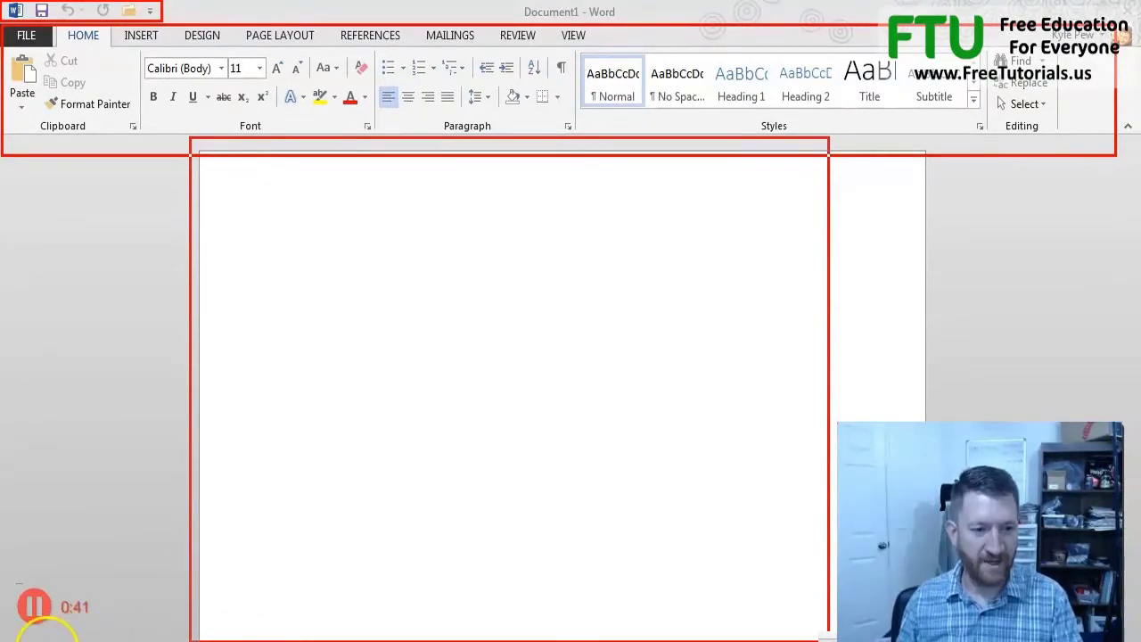
{"action": "left_click_drag", "start_coordinate": [43, 639], "coordinate": [223, 421]}
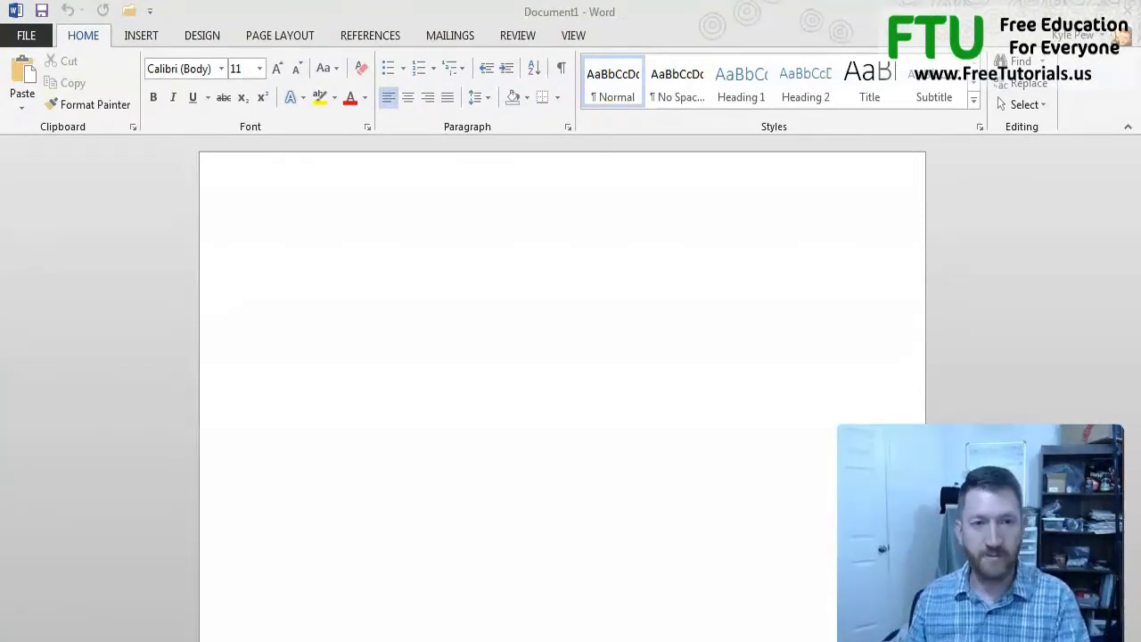
{"action": "left_click_drag", "start_coordinate": [3, 25], "coordinate": [1126, 147]}
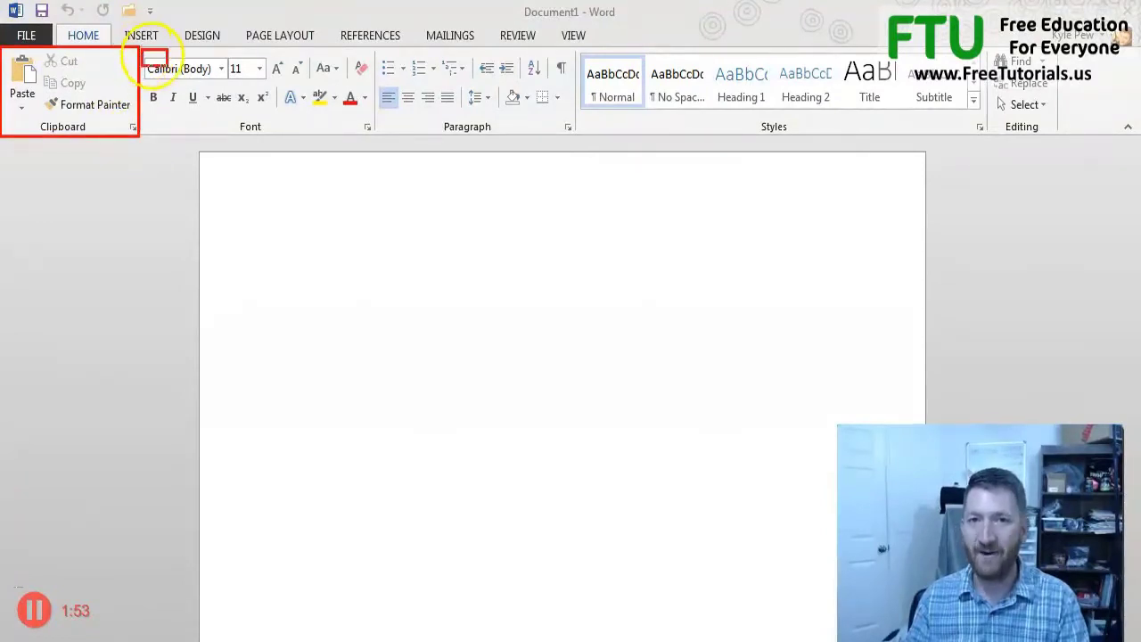
{"action": "left_click_drag", "start_coordinate": [89, 147], "coordinate": [131, 214]}
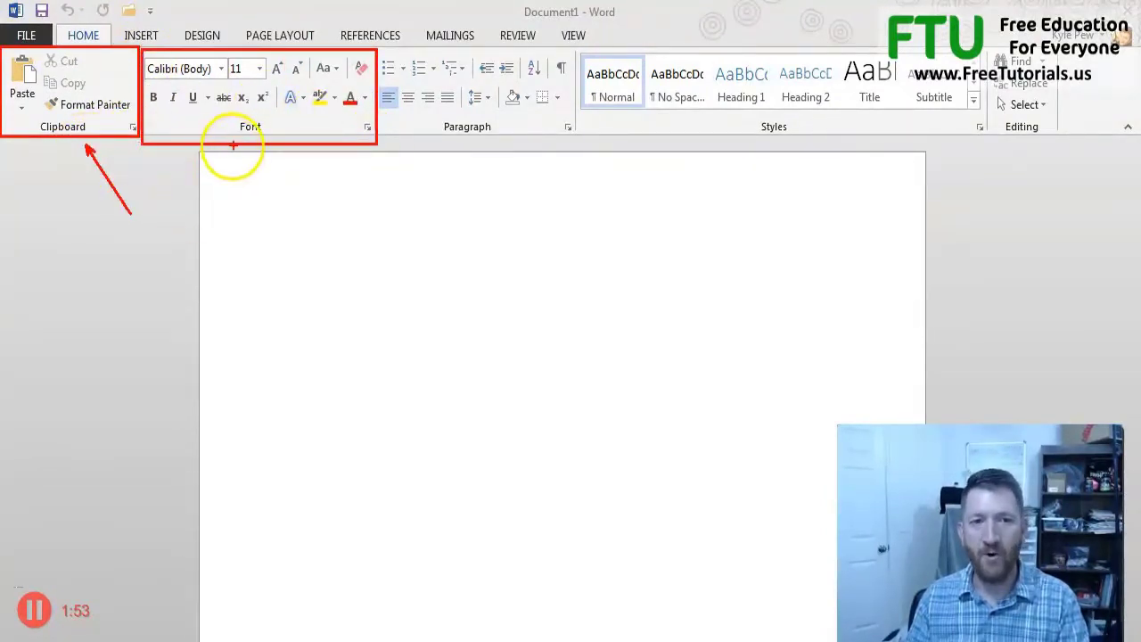
{"action": "left_click_drag", "start_coordinate": [241, 148], "coordinate": [280, 238]}
{"action": "left_click_drag", "start_coordinate": [377, 49], "coordinate": [573, 148]}
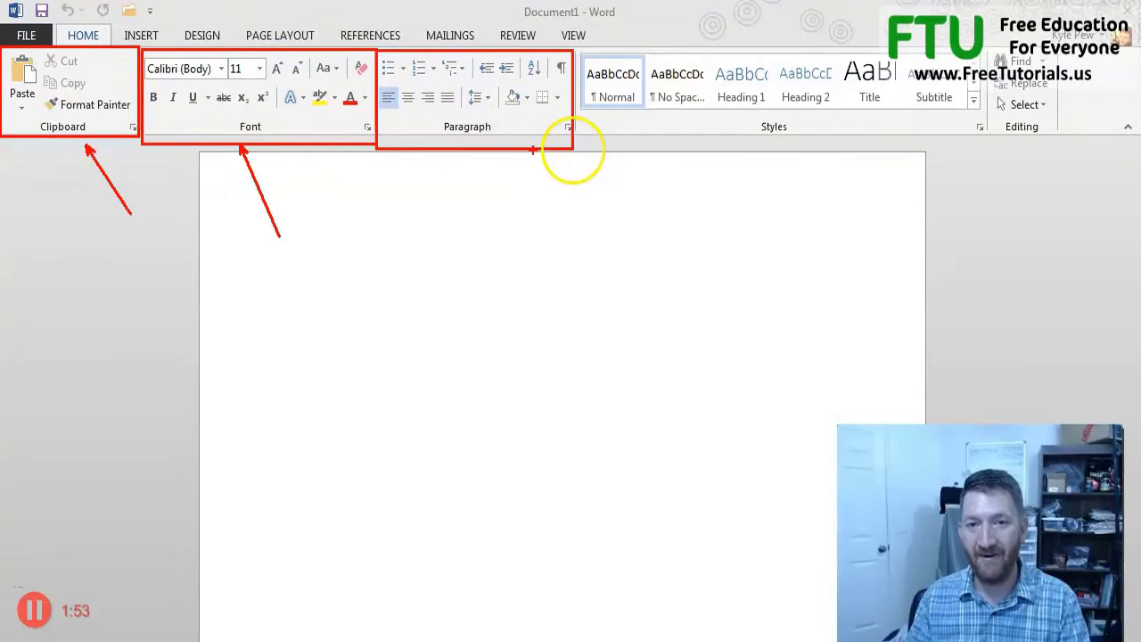
{"action": "left_click_drag", "start_coordinate": [481, 150], "coordinate": [553, 250]}
{"action": "mouse_move", "coordinate": [579, 49]}
{"action": "left_mouse_down"}
{"action": "mouse_move", "coordinate": [614, 115]}
{"action": "mouse_move", "coordinate": [983, 169]}
{"action": "left_mouse_up"}
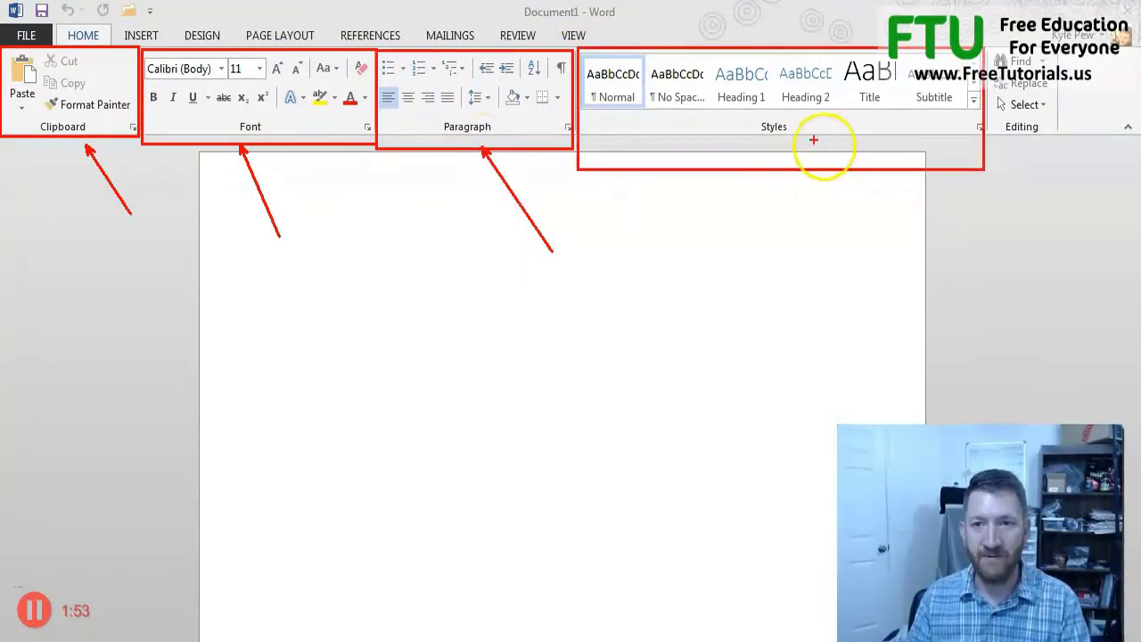
{"action": "left_click_drag", "start_coordinate": [792, 131], "coordinate": [842, 176]}
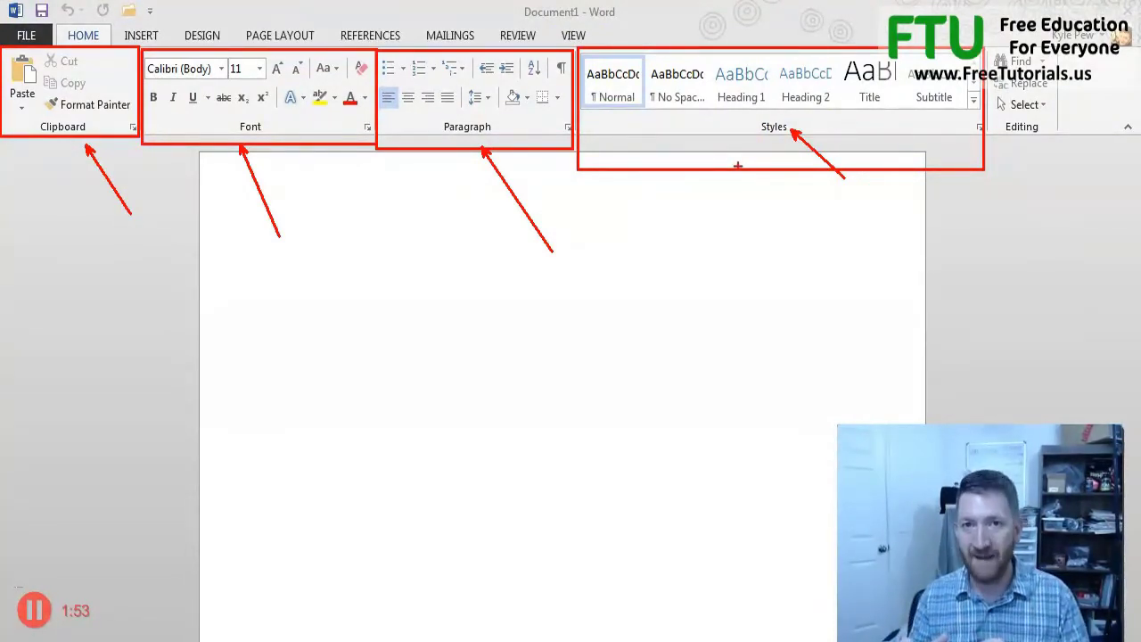
{"action": "key", "text": "Escape"}
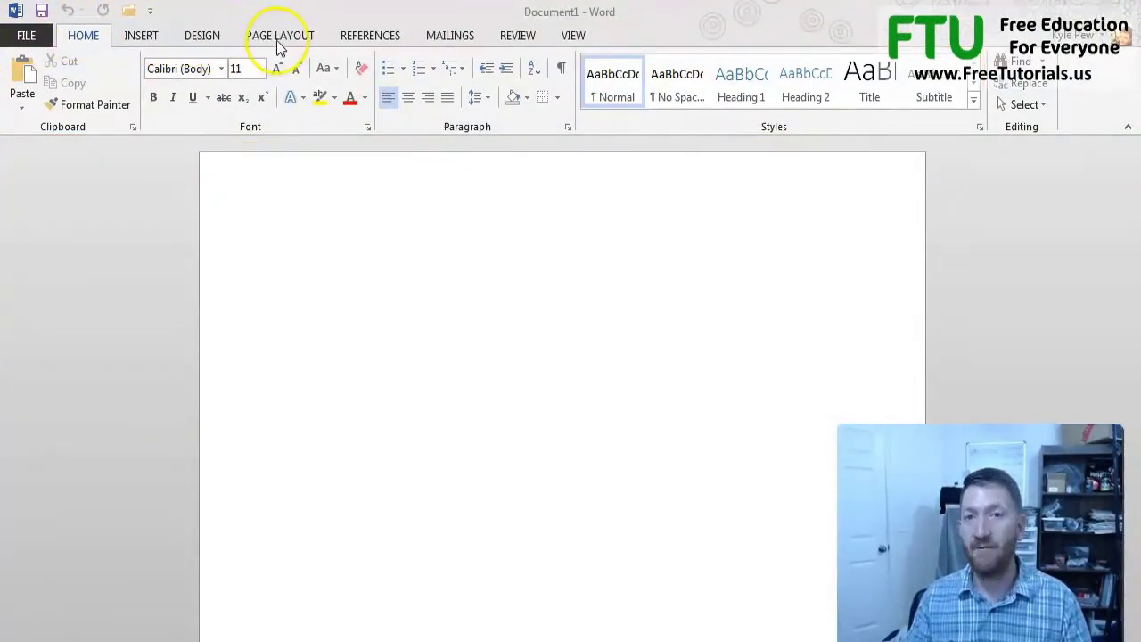
Look through the Insert, Design and Page Layout ribbon tabs, ending on page setup and spacing
{"action": "left_click", "coordinate": [141, 37]}
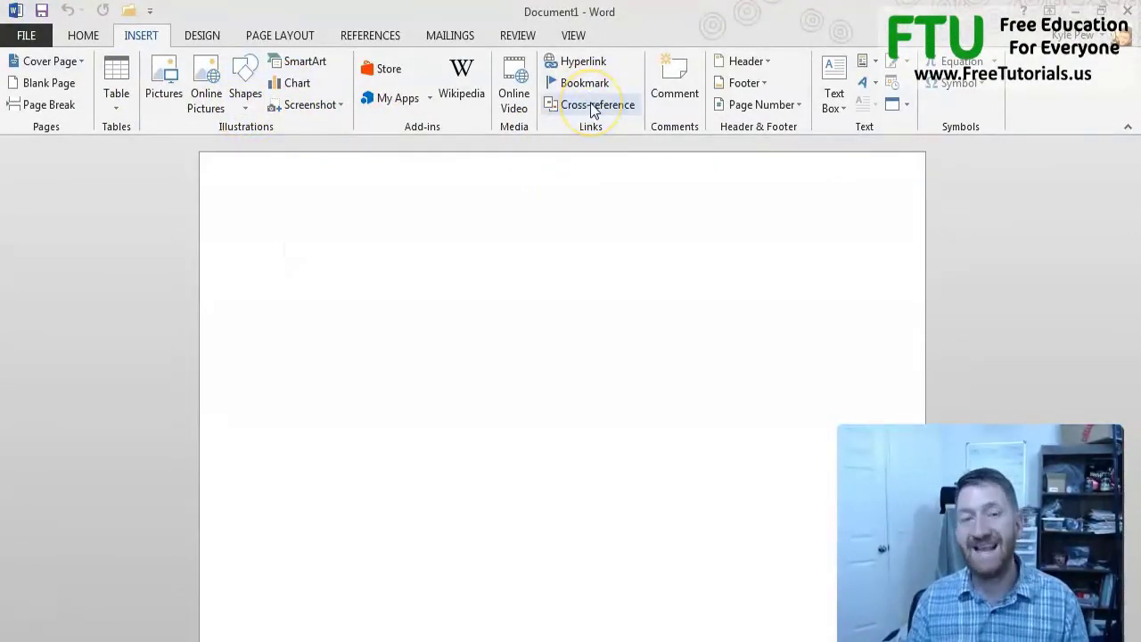
{"action": "left_click", "coordinate": [207, 36]}
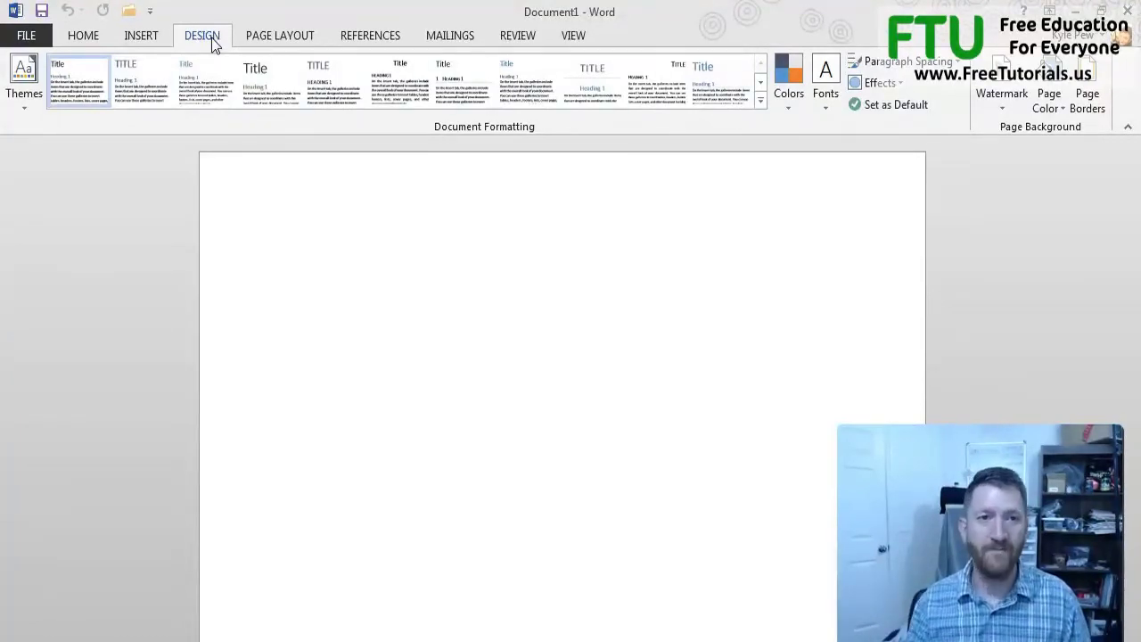
{"action": "left_click", "coordinate": [267, 35]}
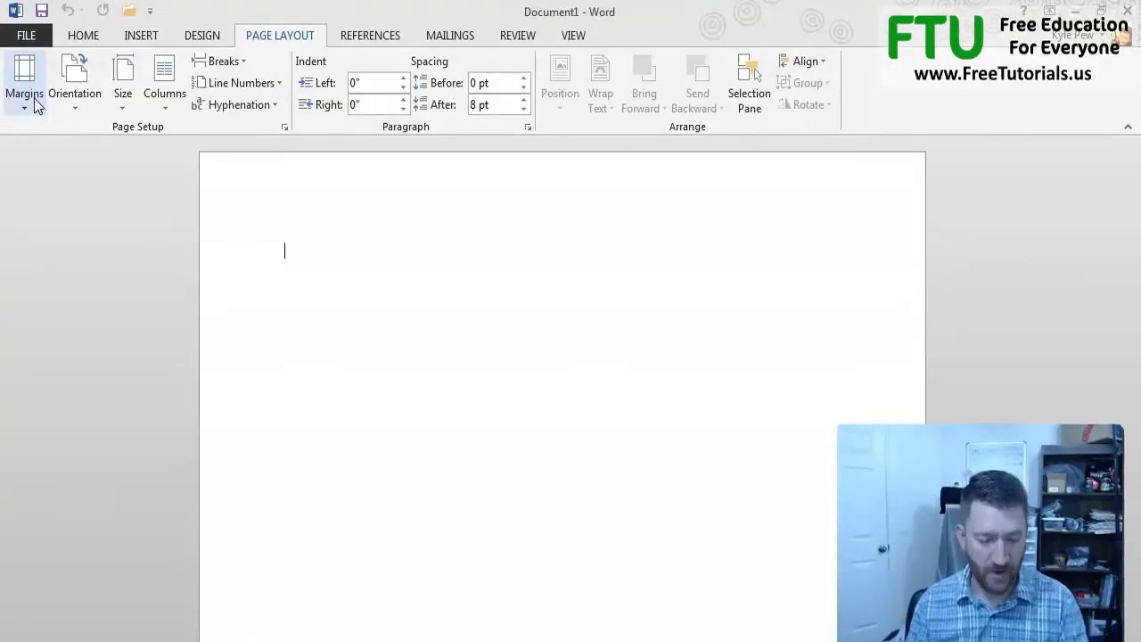
Run a Bing image search for 'dog' from Insert > Online Pictures
{"action": "left_click", "coordinate": [139, 37]}
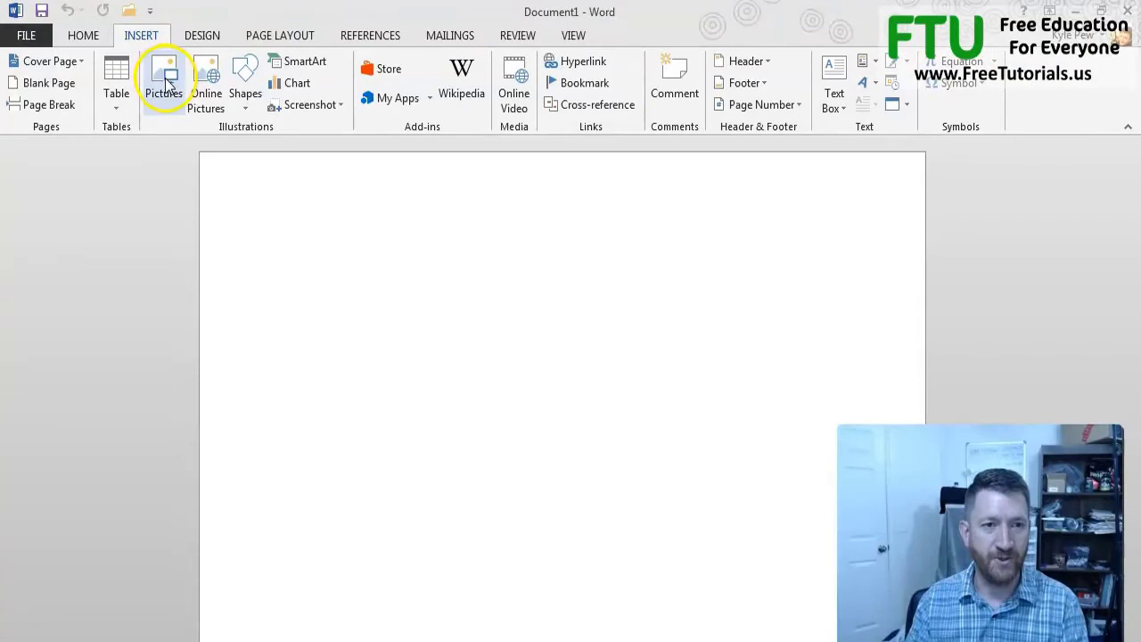
{"action": "left_click", "coordinate": [208, 85]}
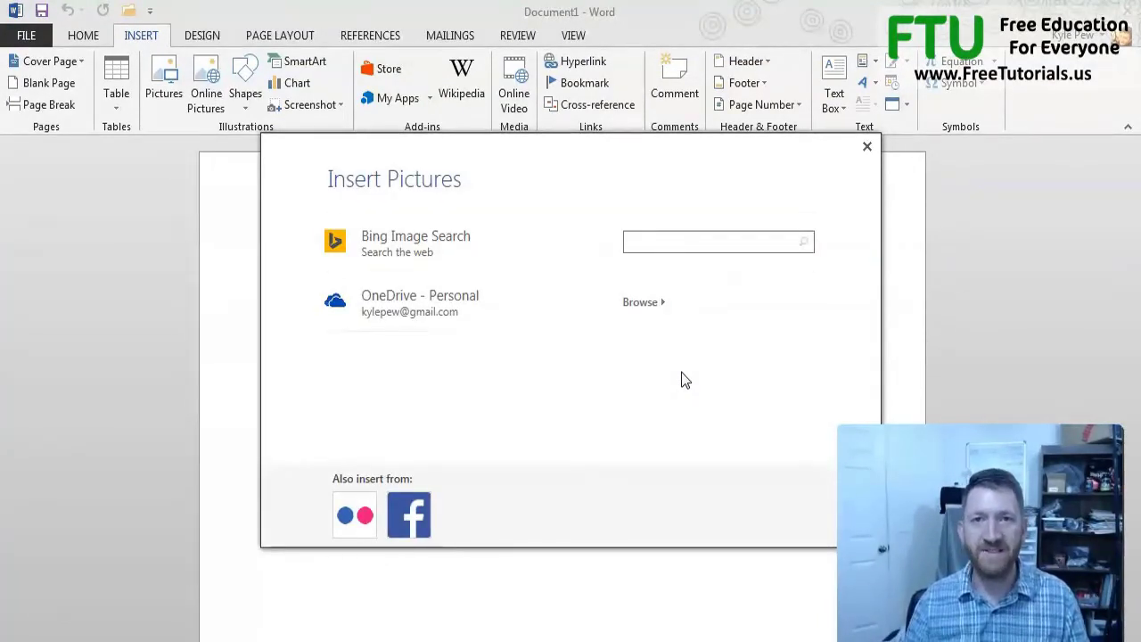
{"action": "left_click", "coordinate": [655, 244]}
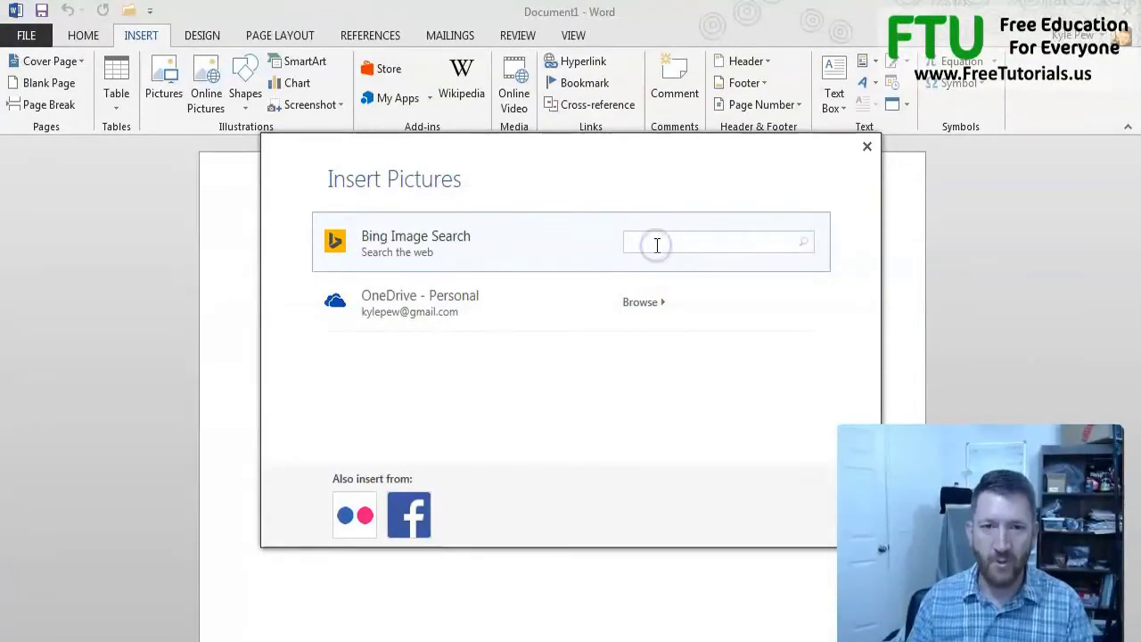
{"action": "type", "text": "dog"}
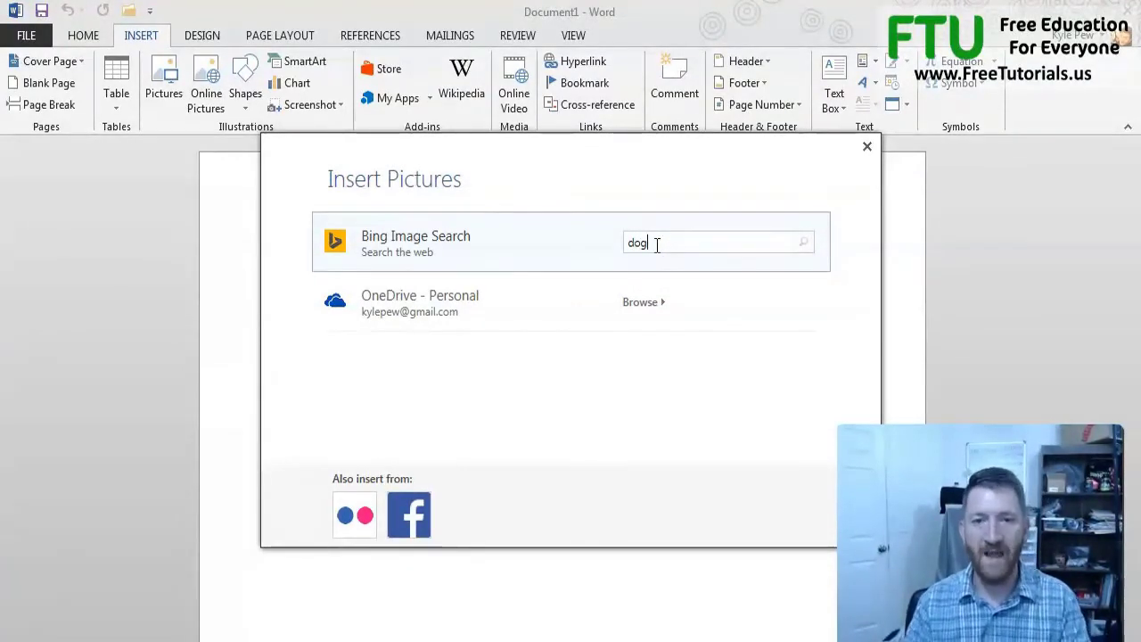
{"action": "key", "text": "Return"}
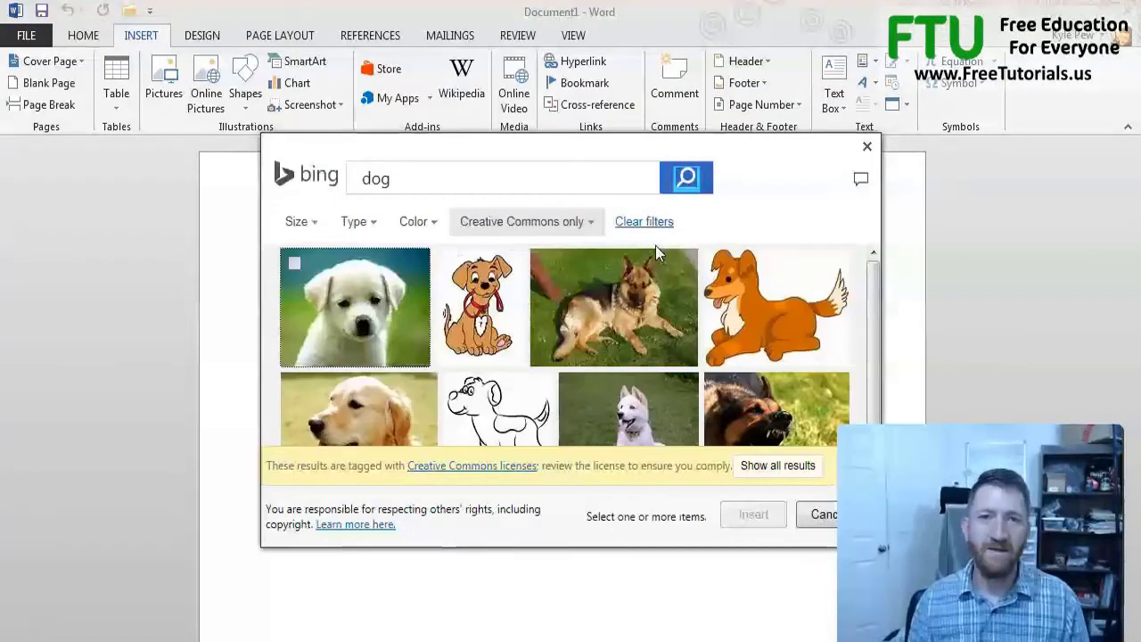
Insert the white puppy photo from the dog results into Document1
{"action": "left_click", "coordinate": [374, 321]}
{"action": "left_click", "coordinate": [760, 513]}
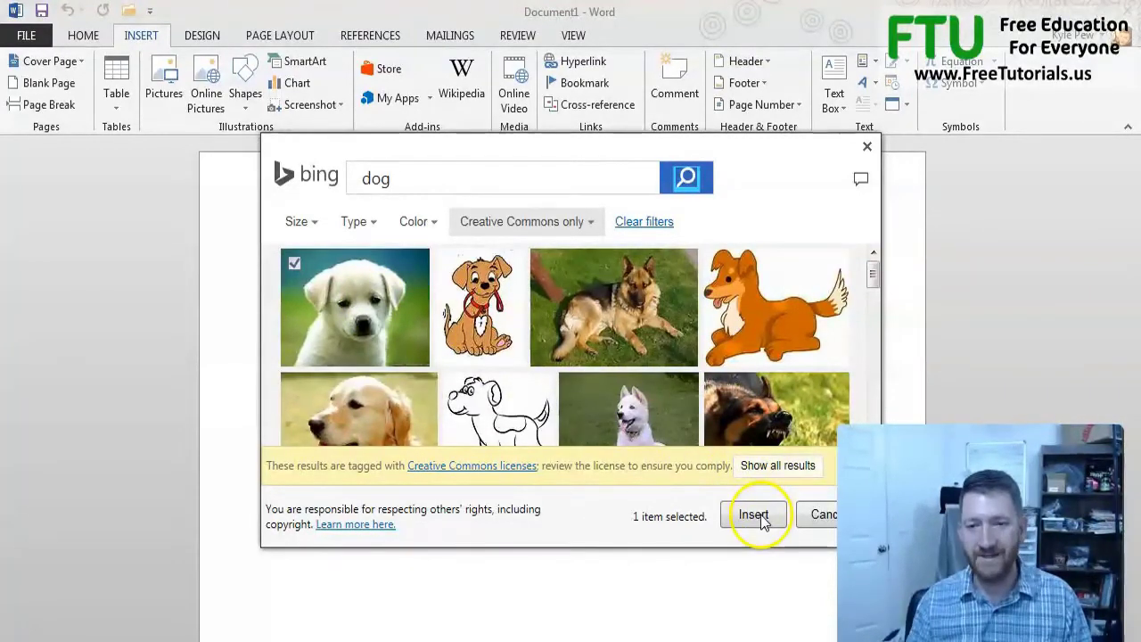
{"action": "left_click", "coordinate": [756, 513]}
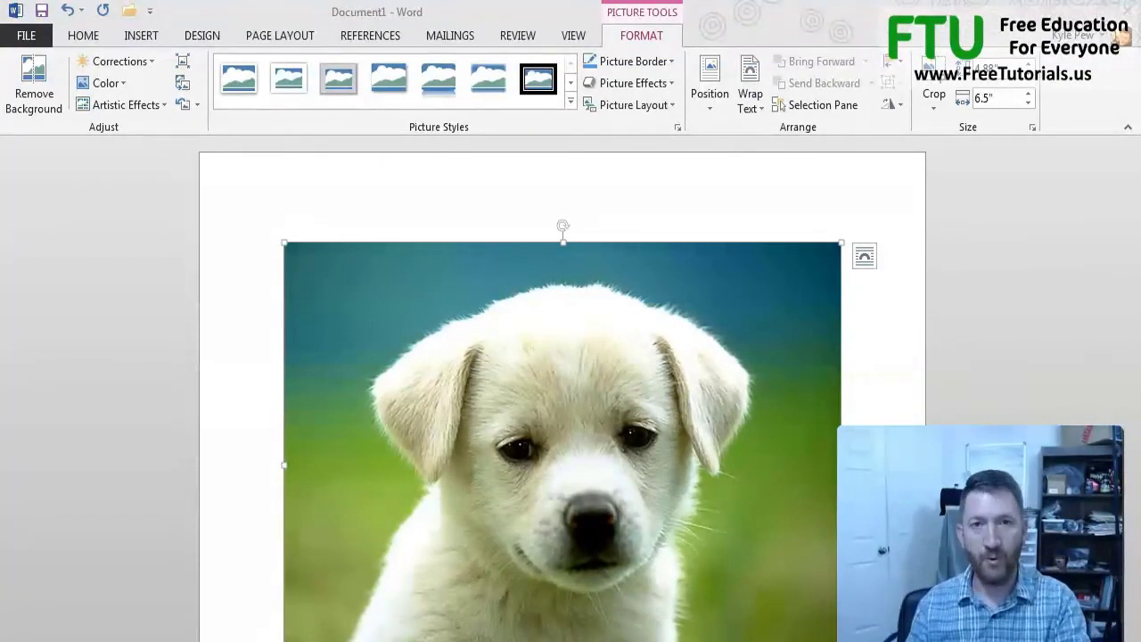
{"action": "left_click", "coordinate": [29, 38]}
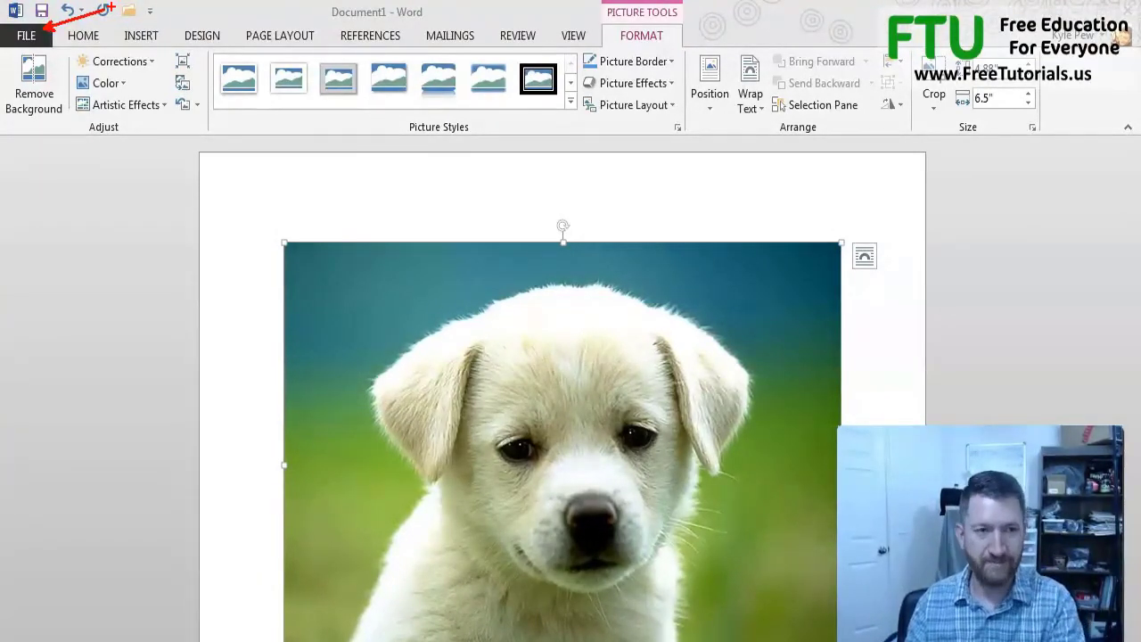
Switch from Document1 to the File backstage view, landing on its Info page
{"action": "left_click", "coordinate": [27, 37]}
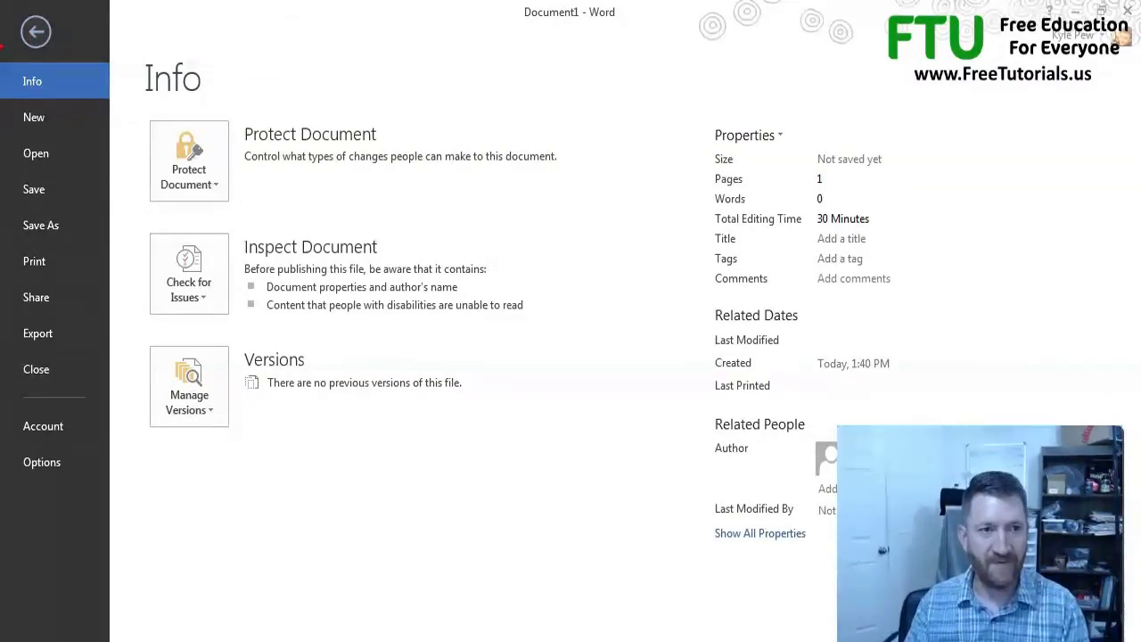
{"action": "mouse_move", "coordinate": [2, 55]}
{"action": "left_mouse_down"}
{"action": "mouse_move", "coordinate": [77, 198]}
{"action": "mouse_move", "coordinate": [118, 506]}
{"action": "left_mouse_up"}
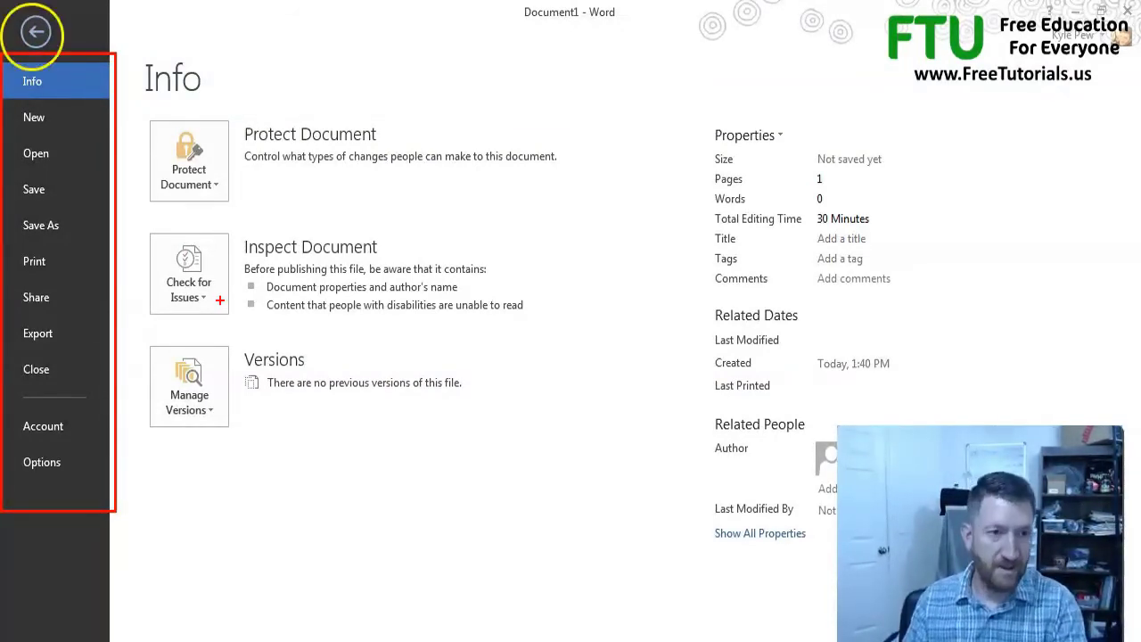
Browse Backstage's New, Open, Save As, Print and Share pages for Document1
{"action": "left_click", "coordinate": [42, 124]}
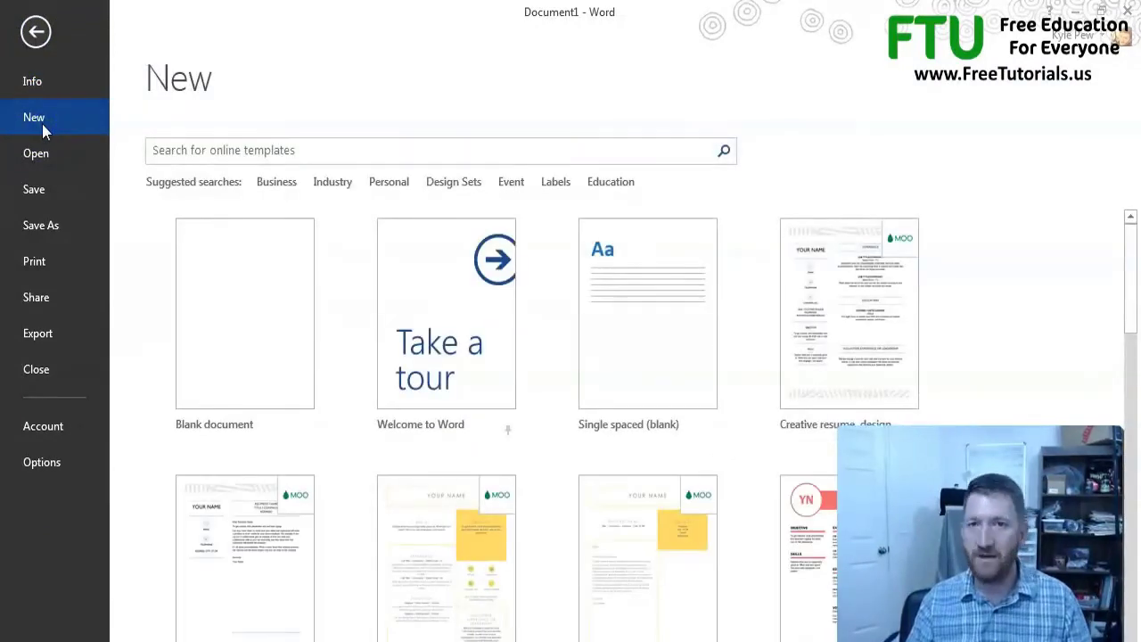
{"action": "left_click", "coordinate": [259, 328]}
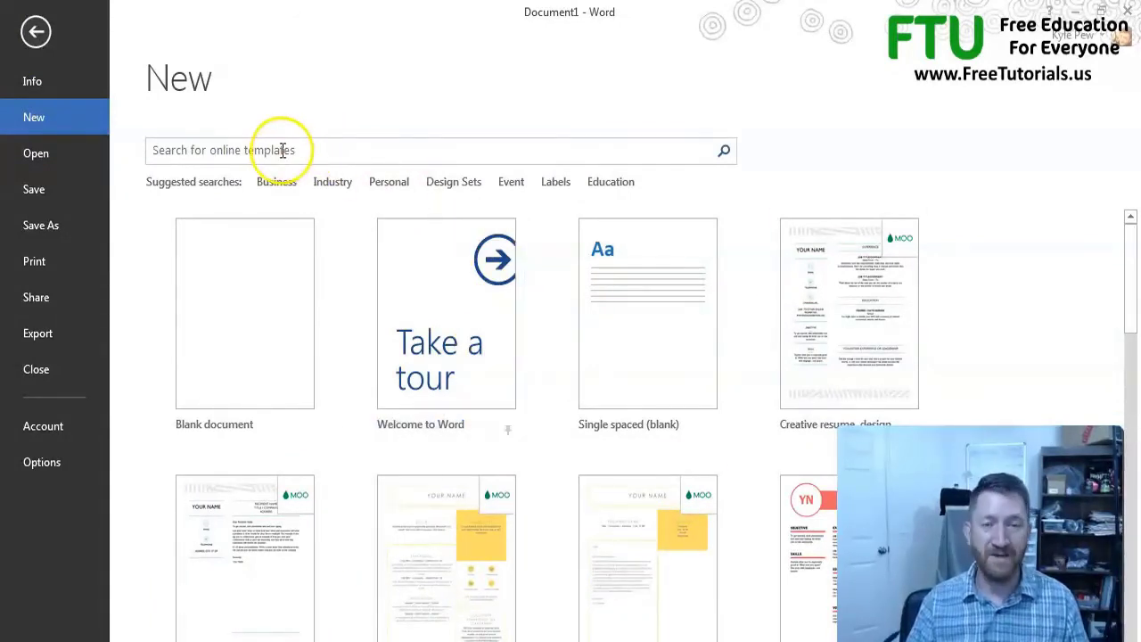
{"action": "left_click", "coordinate": [65, 162]}
{"action": "left_click", "coordinate": [64, 235]}
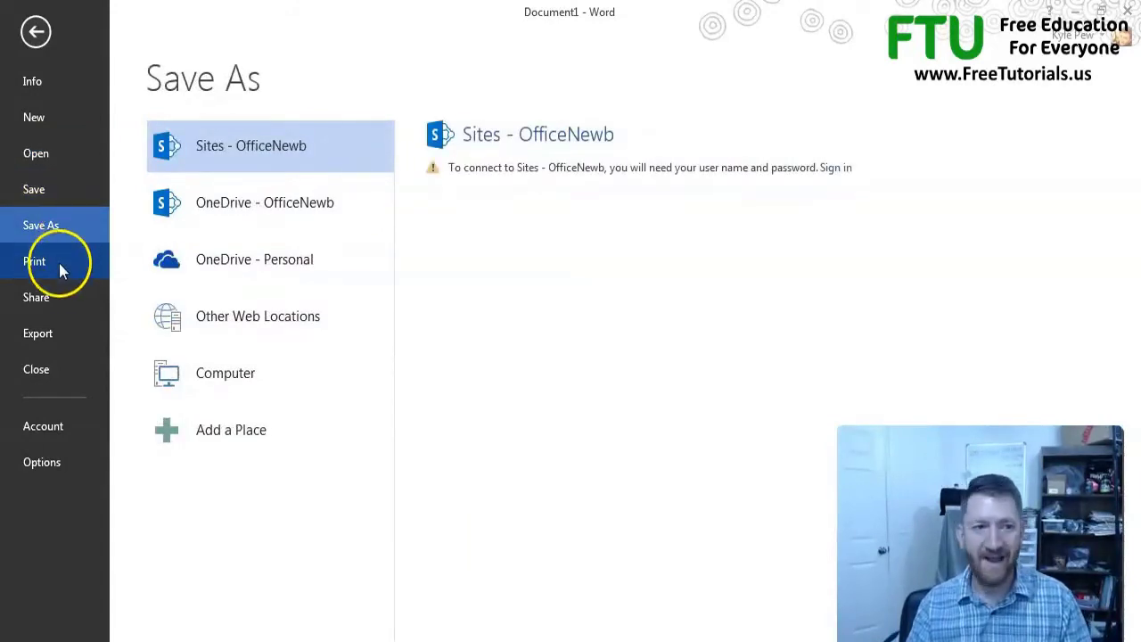
{"action": "left_click", "coordinate": [54, 267]}
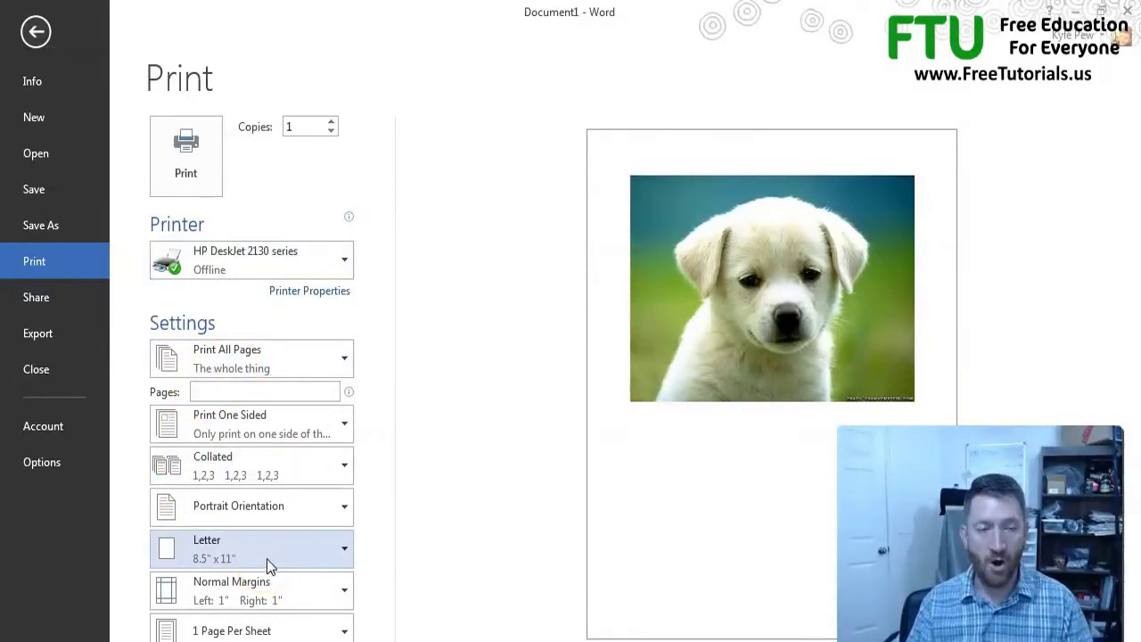
{"action": "left_click", "coordinate": [36, 296]}
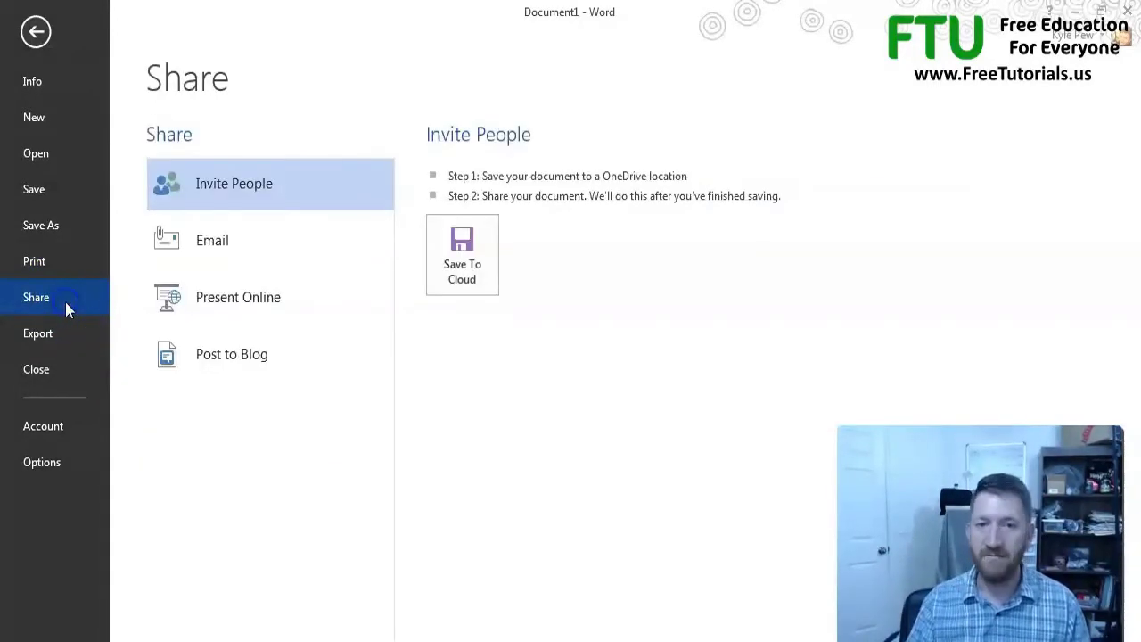
{"action": "left_click", "coordinate": [185, 256]}
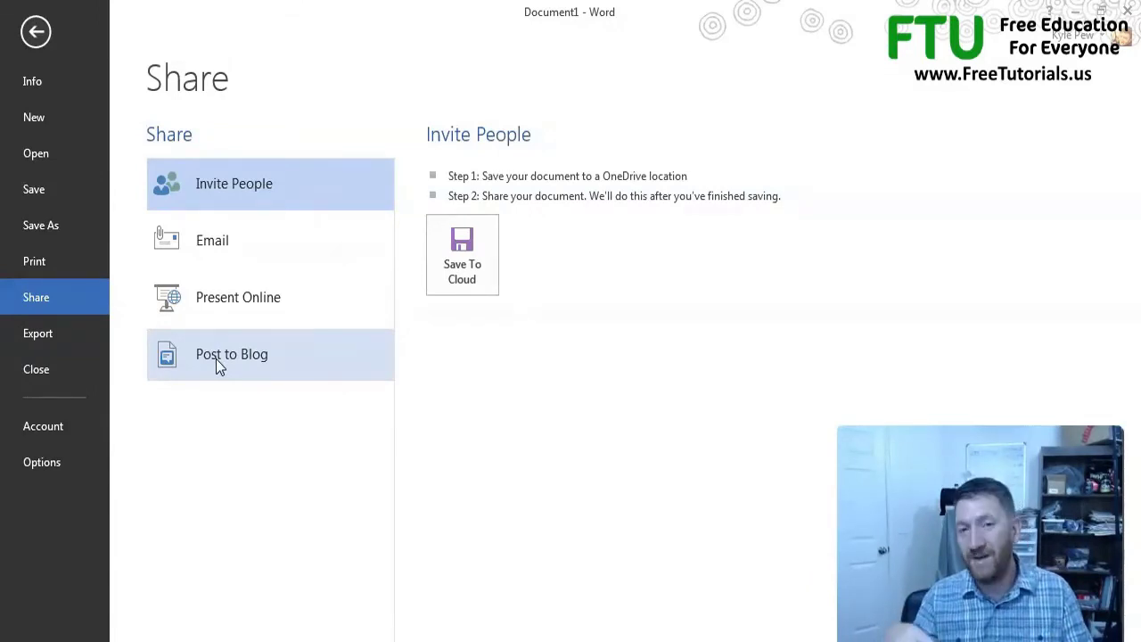
{"action": "left_click", "coordinate": [96, 339]}
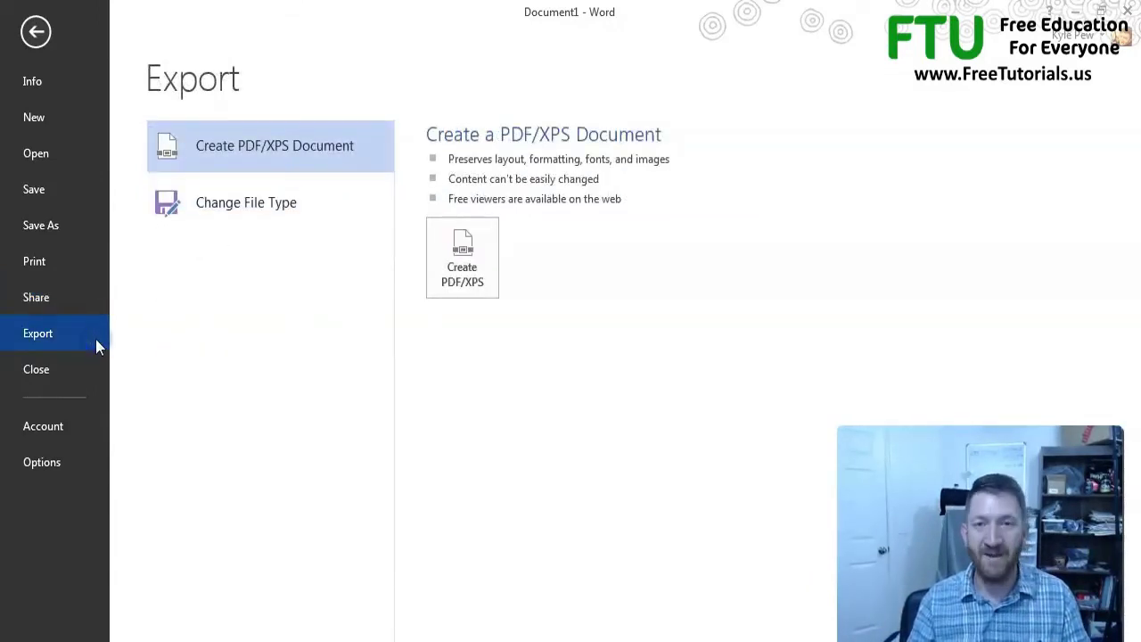
{"action": "left_click", "coordinate": [59, 462]}
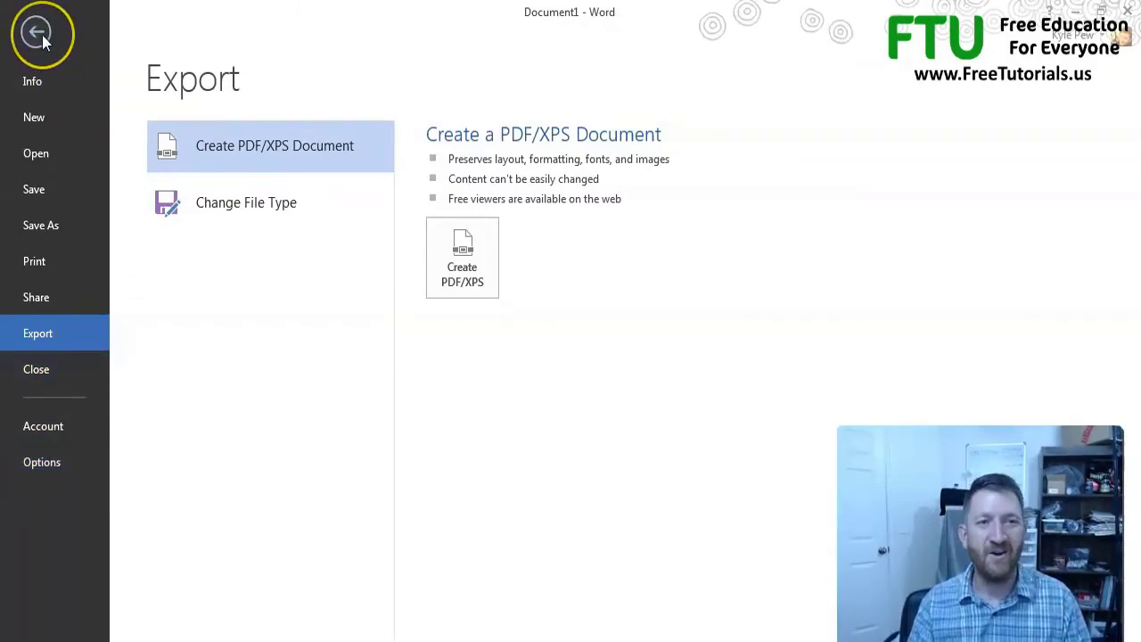
{"action": "left_click_drag", "start_coordinate": [50, 37], "coordinate": [133, 108]}
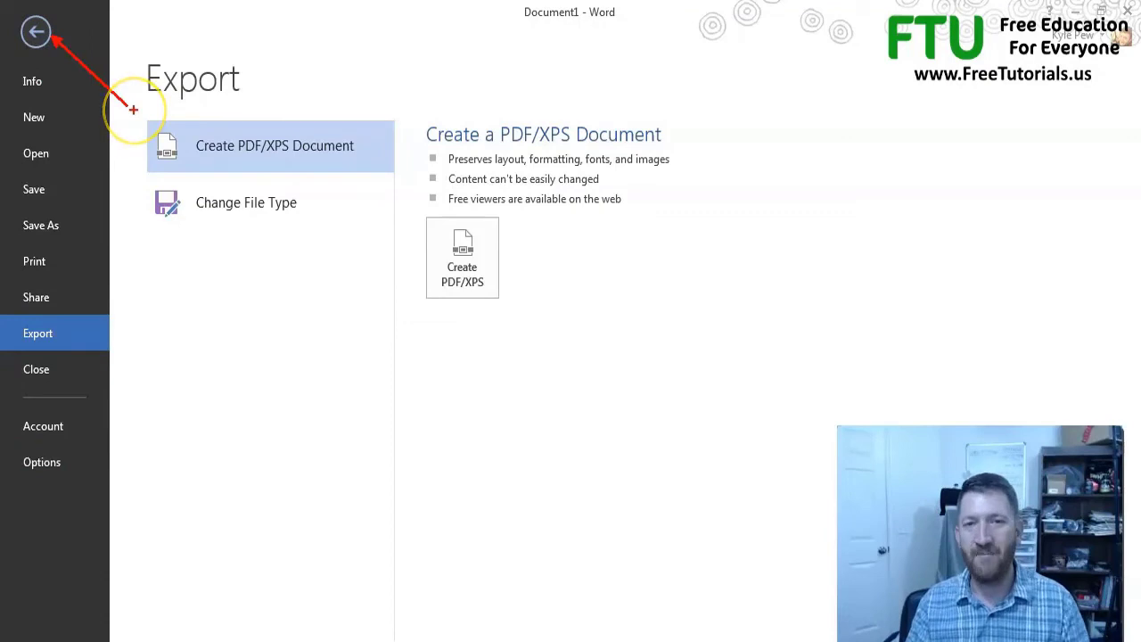
Exit Backstage to the puppy document, then reopen File on the Info page
{"action": "left_click", "coordinate": [35, 32]}
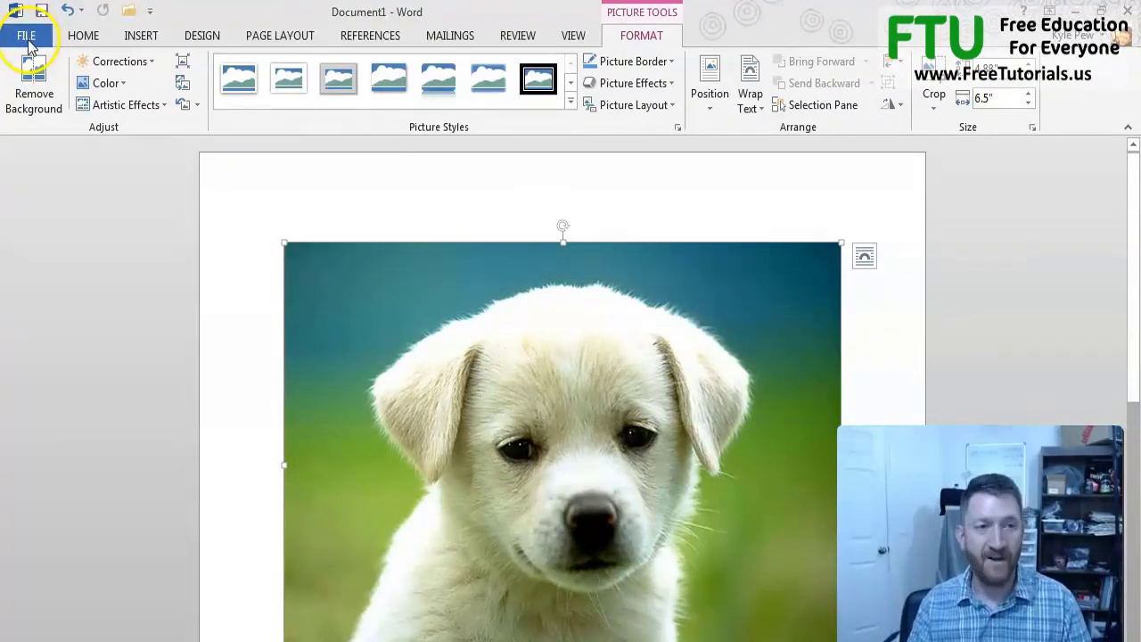
{"action": "left_click", "coordinate": [27, 35]}
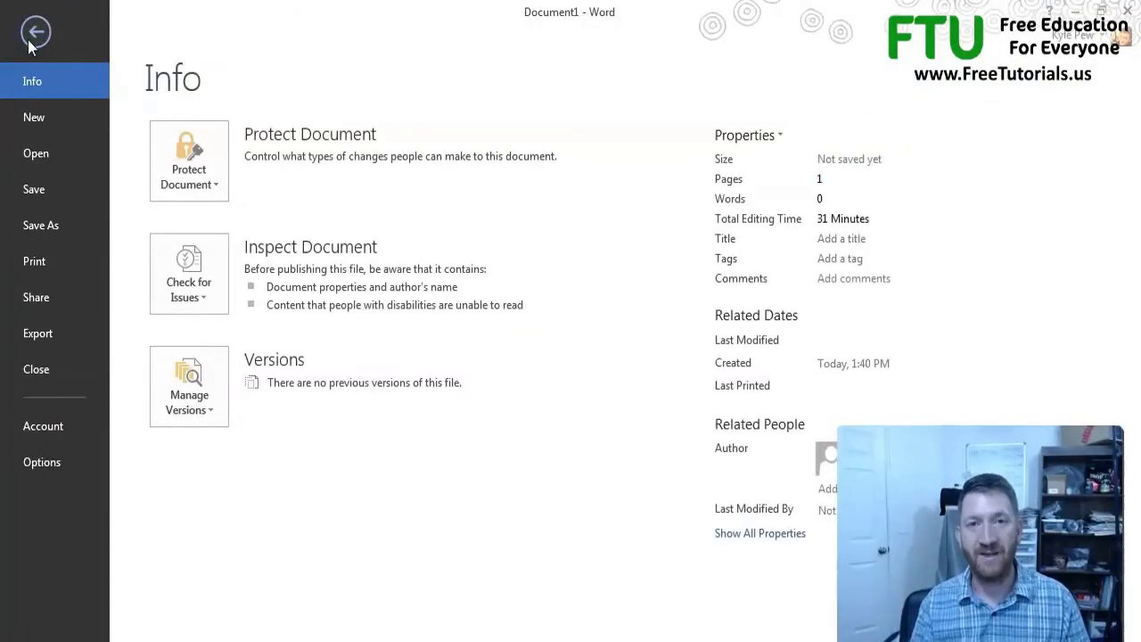